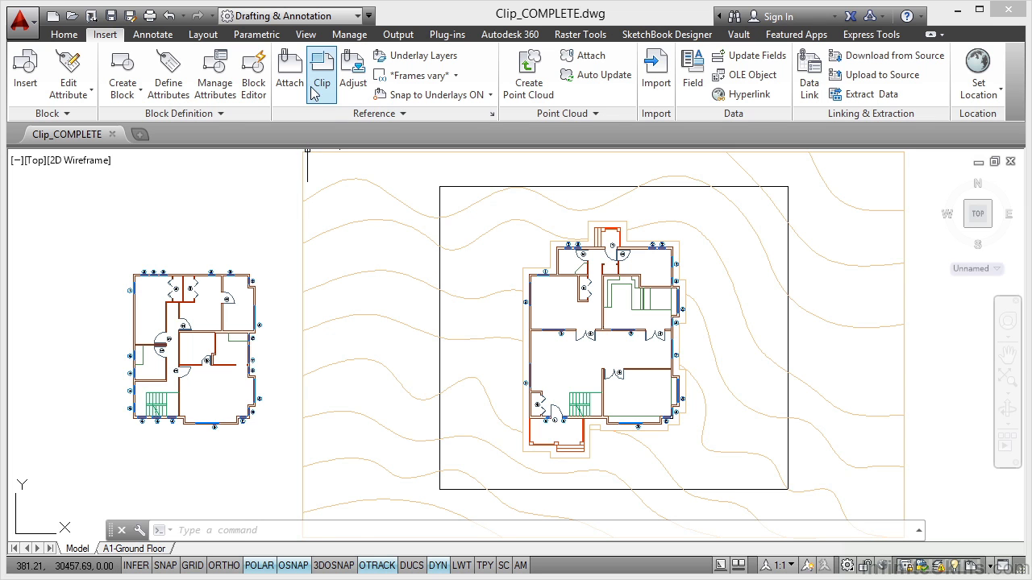
Step: Start the Clip command on the topography xref to reach its clipping options
{"action": "left_click", "coordinate": [321, 84]}
{"action": "left_click", "coordinate": [321, 85]}
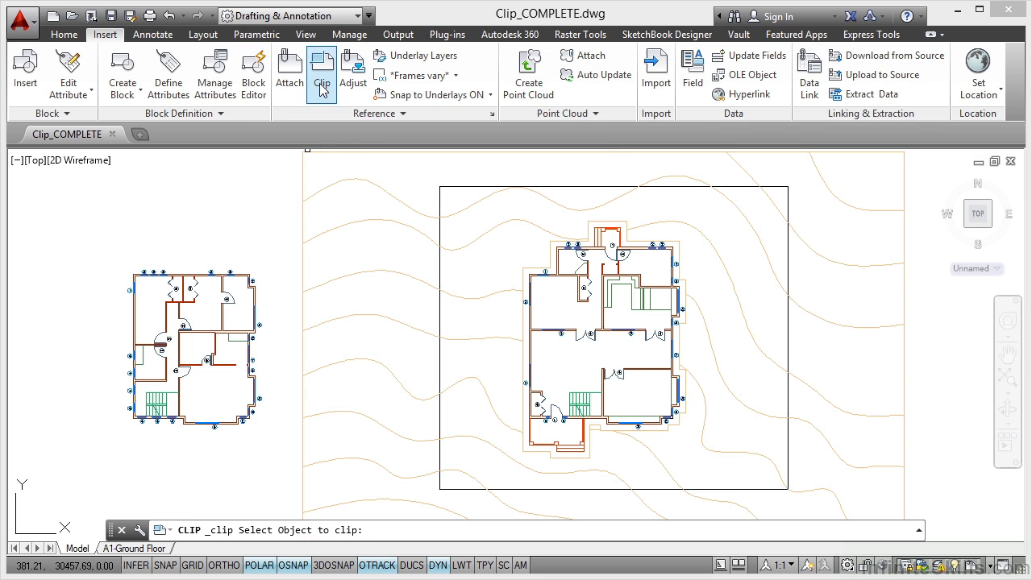
{"action": "left_click", "coordinate": [373, 271]}
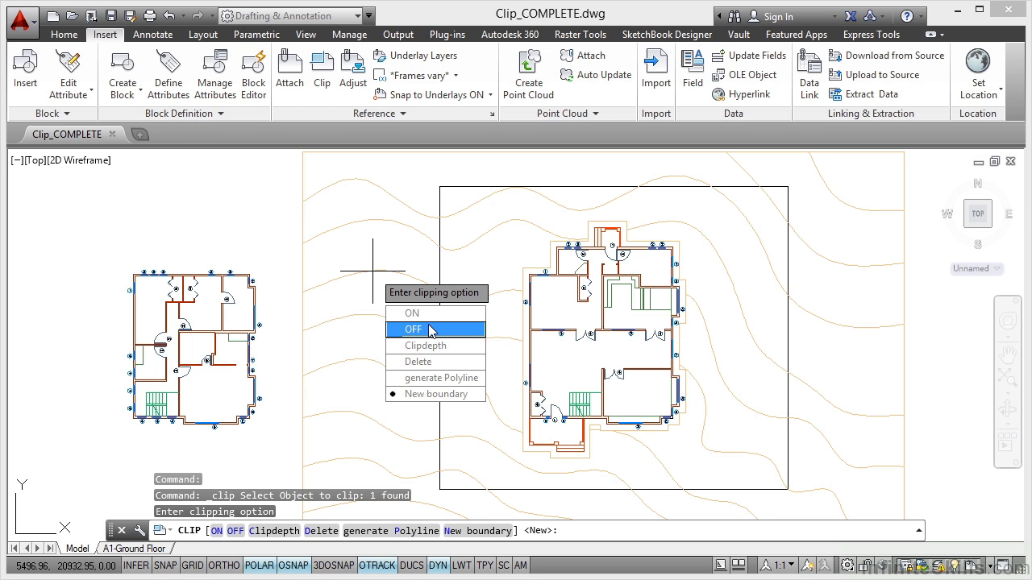
Step: Use the rectangle polyline around the floor plan as a new clip boundary for the topography xref
{"action": "left_click", "coordinate": [433, 394]}
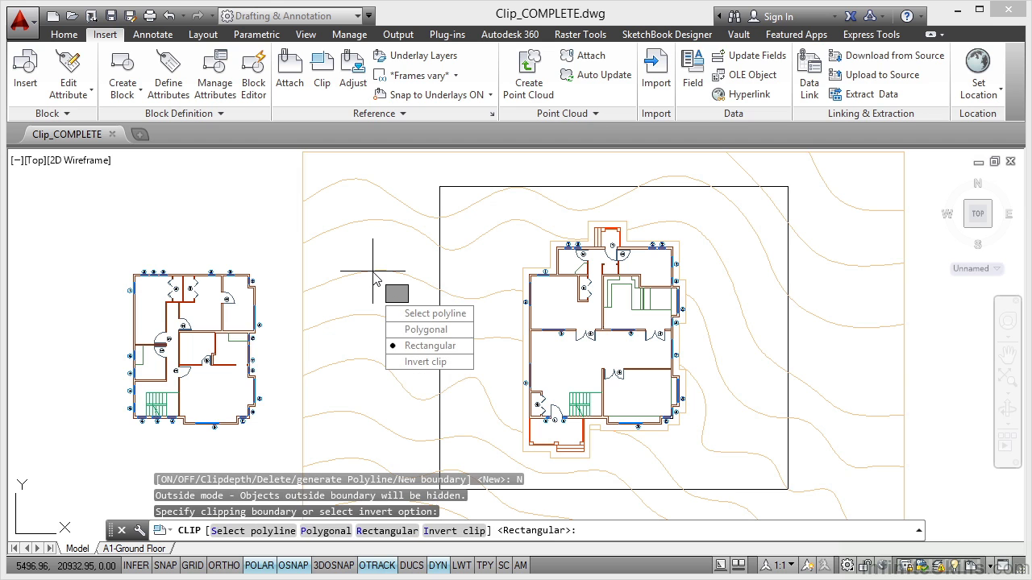
{"action": "left_click", "coordinate": [425, 317]}
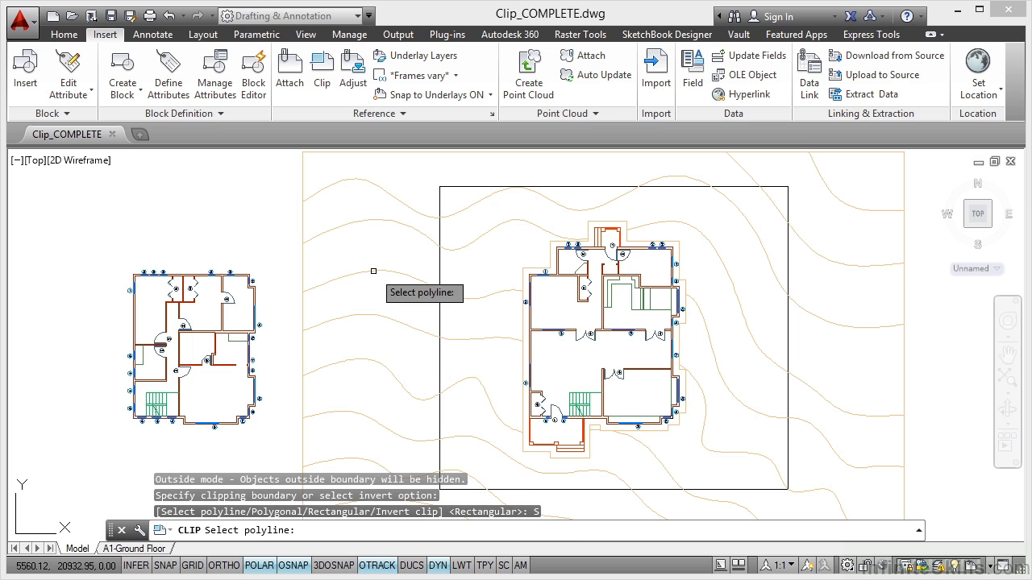
{"action": "left_click", "coordinate": [439, 227]}
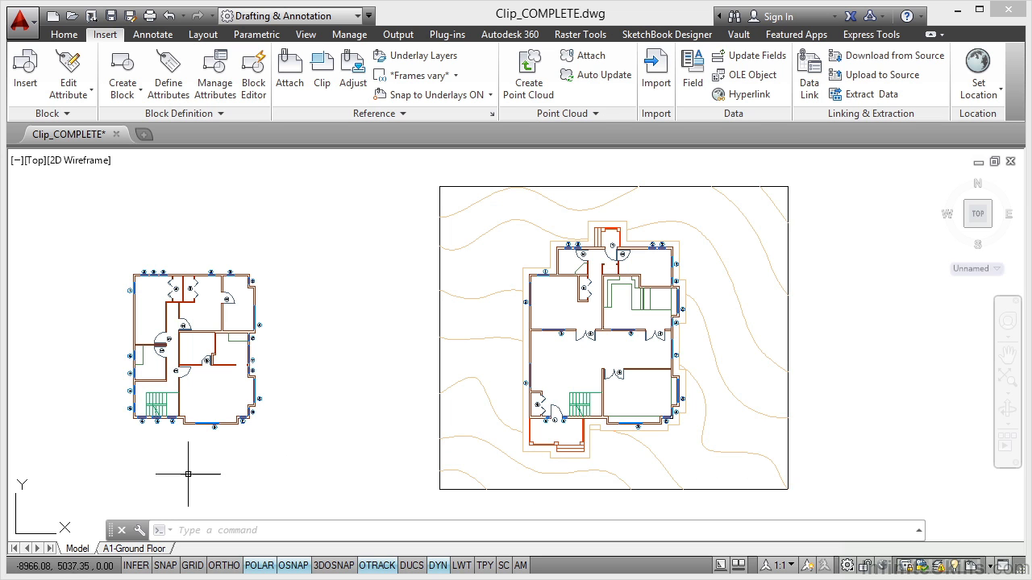
Step: On the A1-Ground Floor layout, pan the plan up and left inside the viewport
{"action": "left_click", "coordinate": [133, 549]}
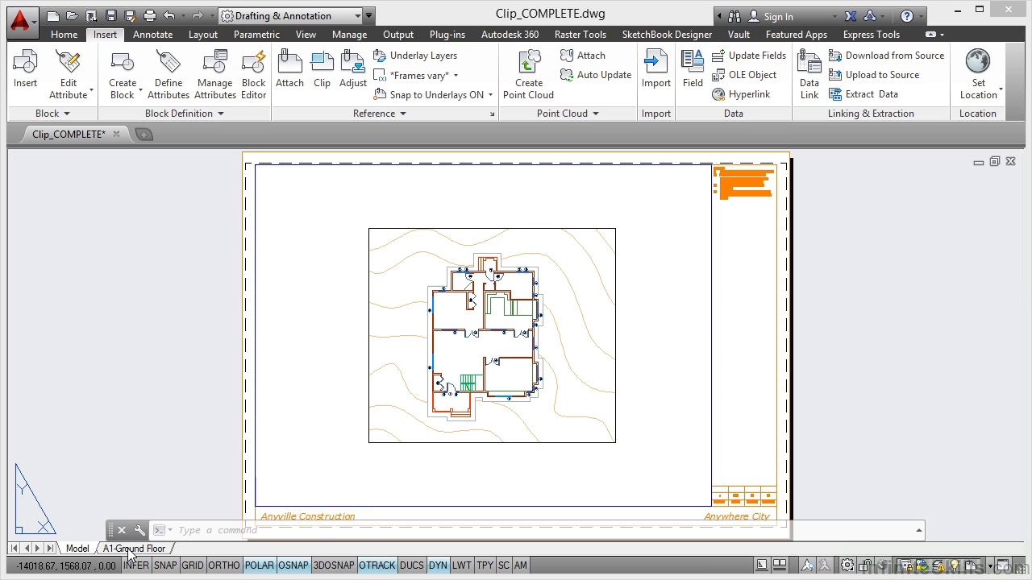
{"action": "double_click", "coordinate": [650, 287]}
{"action": "mouse_move", "coordinate": [650, 352]}
{"action": "middle_mouse_down"}
{"action": "mouse_move", "coordinate": [596, 339]}
{"action": "mouse_move", "coordinate": [548, 297]}
{"action": "middle_mouse_up"}
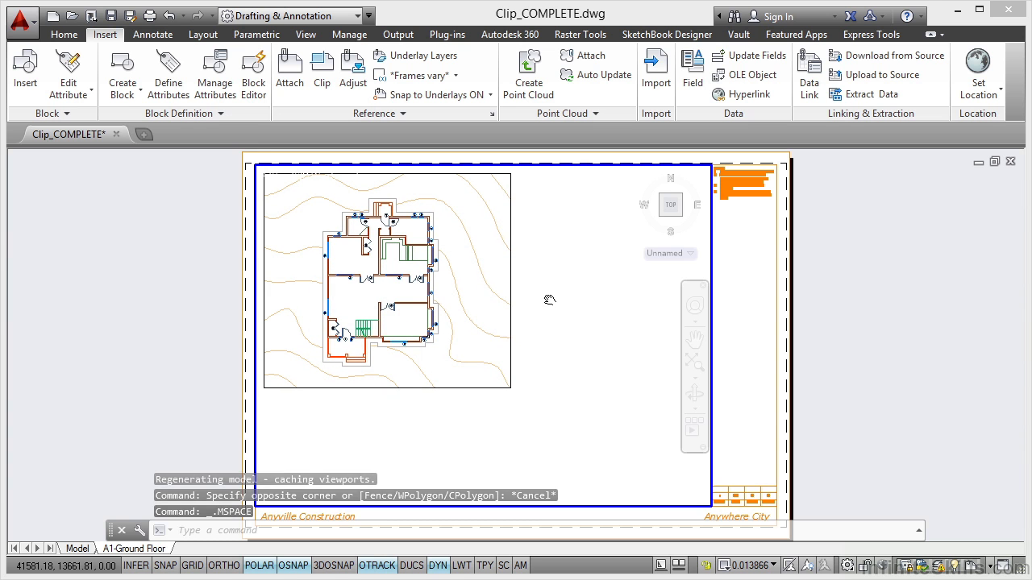
{"action": "double_click", "coordinate": [716, 399]}
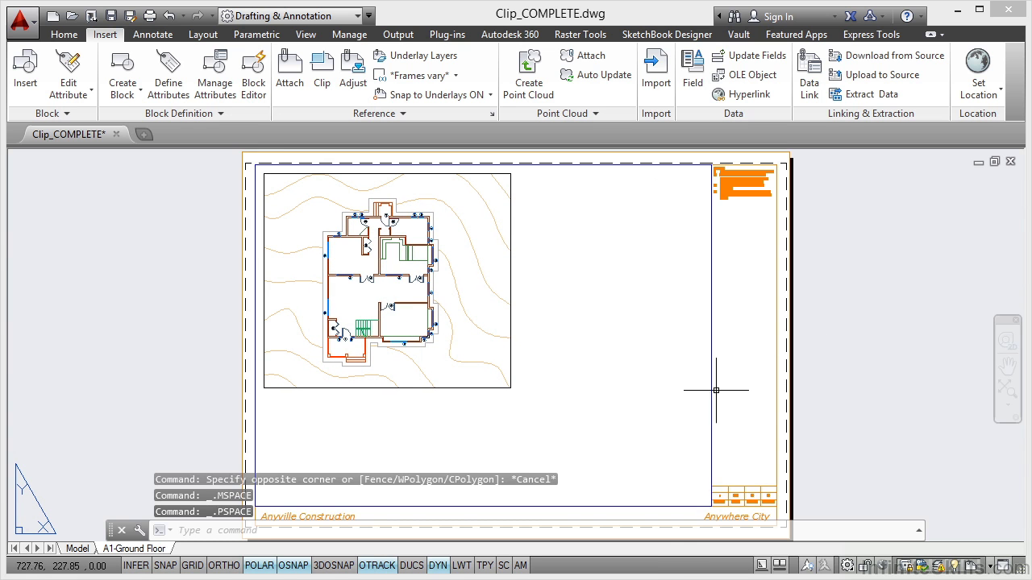
Step: Shrink the viewport from its lower-right corner to fit the plan, then return to model space
{"action": "left_click", "coordinate": [712, 390]}
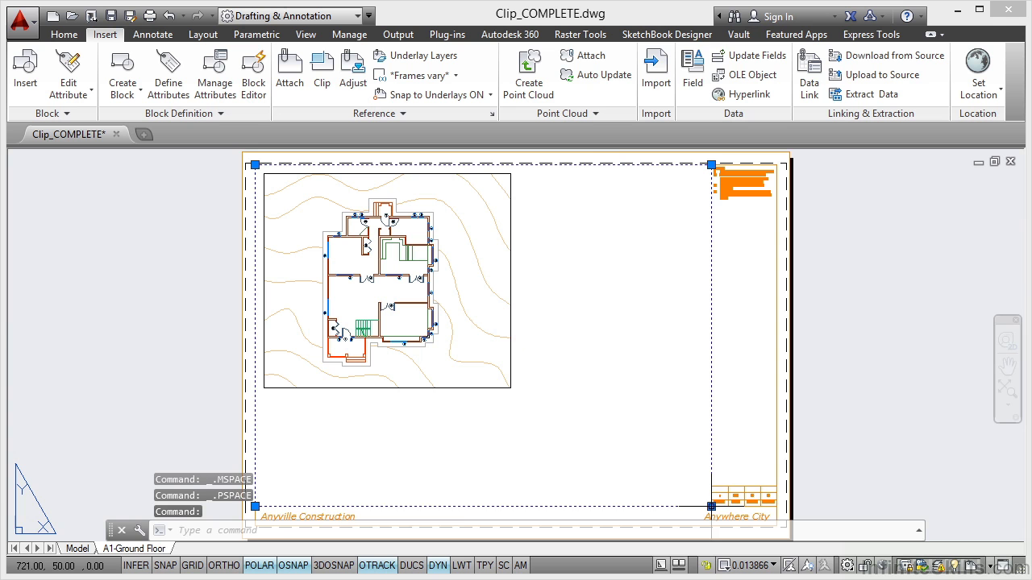
{"action": "left_click", "coordinate": [711, 506]}
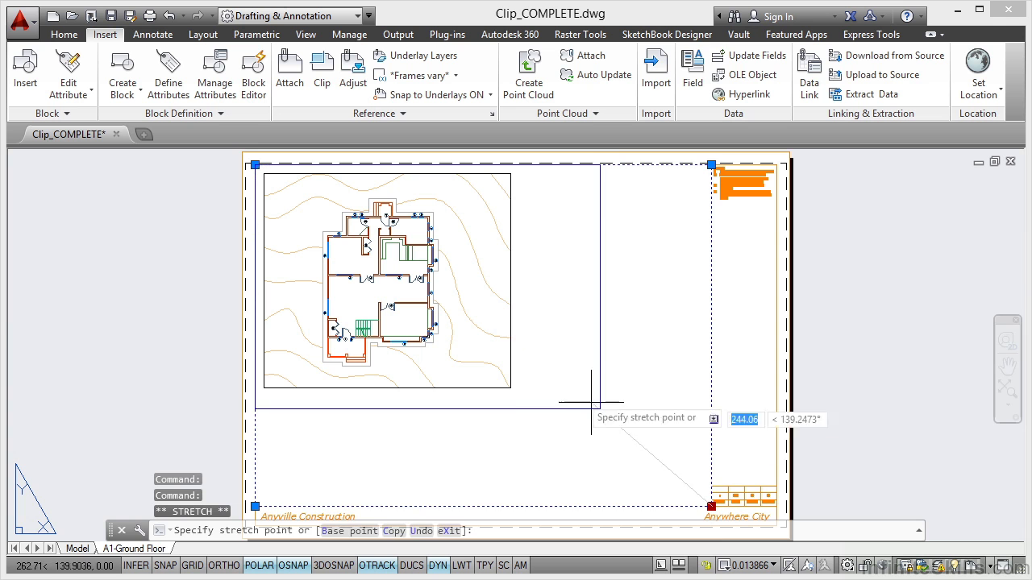
{"action": "left_click", "coordinate": [520, 401]}
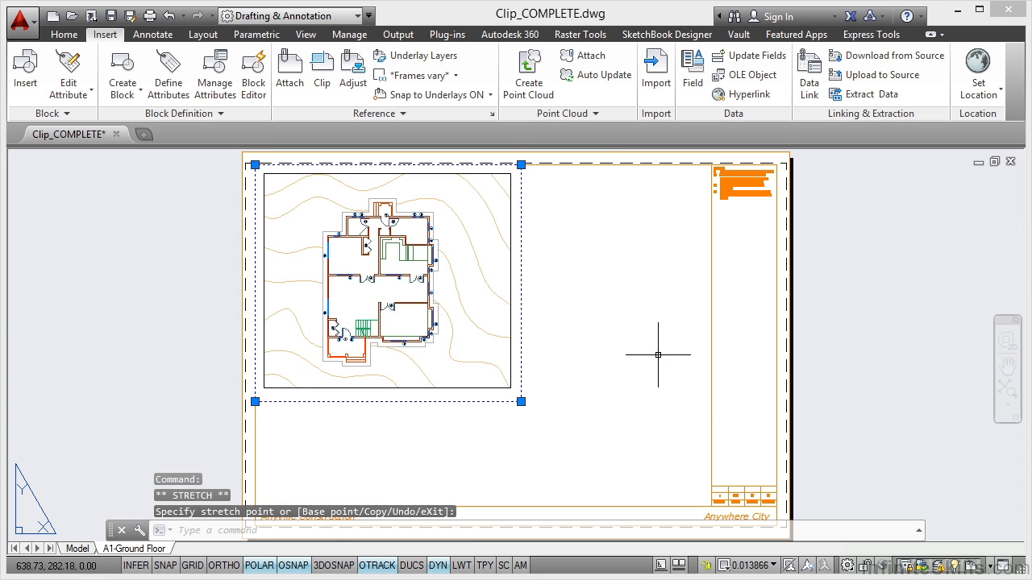
{"action": "key", "text": "Escape"}
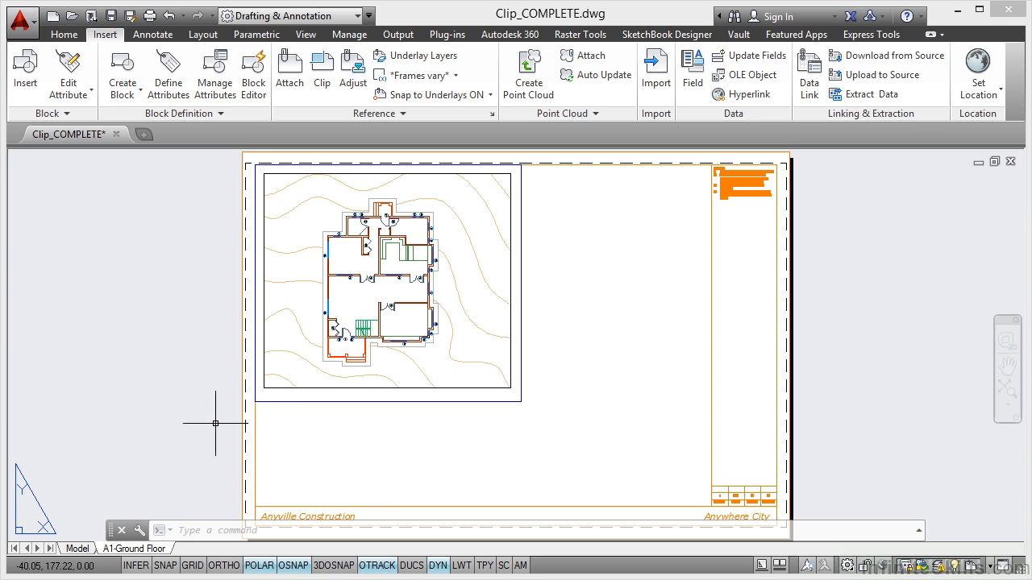
{"action": "left_click", "coordinate": [77, 548]}
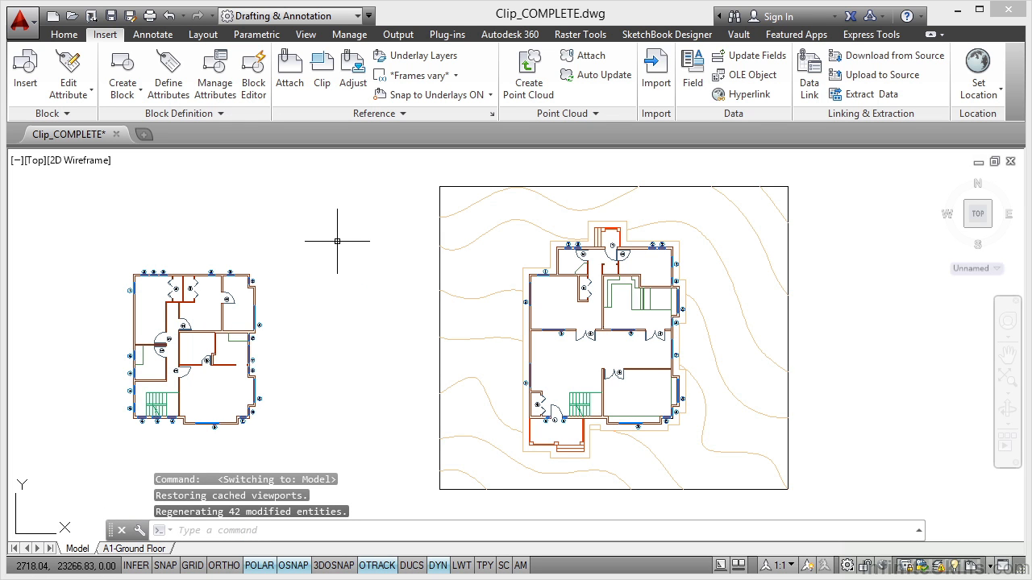
Step: Delete the topography xref's clip, check the A1-Ground Floor layout, then return to model space
{"action": "left_click", "coordinate": [322, 75]}
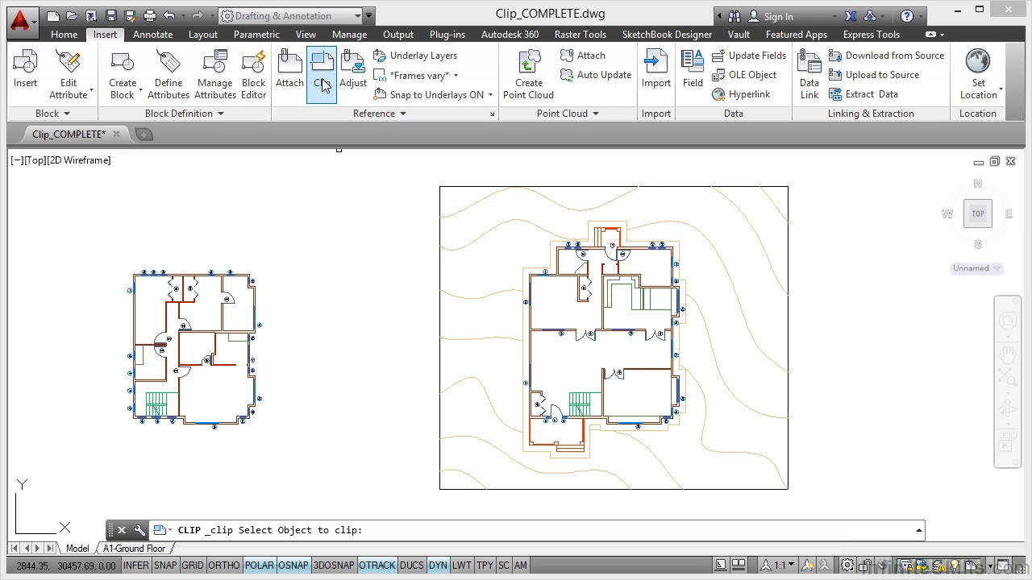
{"action": "left_click", "coordinate": [504, 224]}
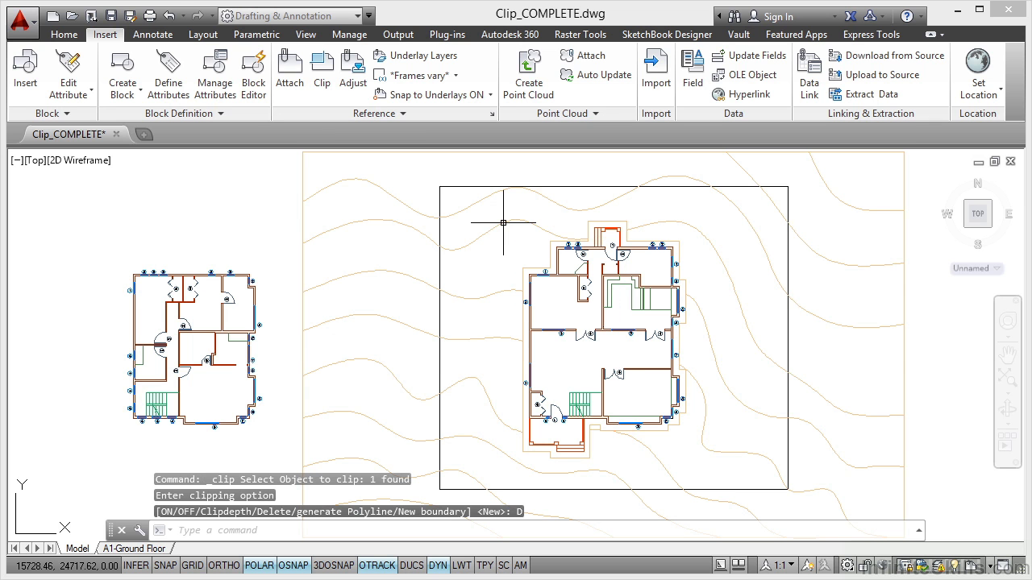
{"action": "left_click", "coordinate": [555, 314]}
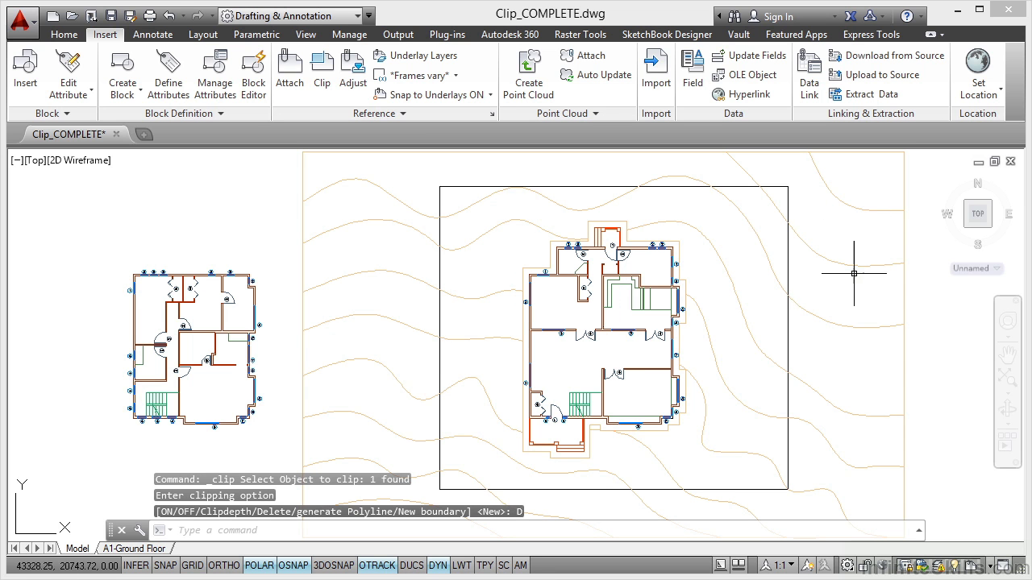
{"action": "left_click", "coordinate": [133, 549]}
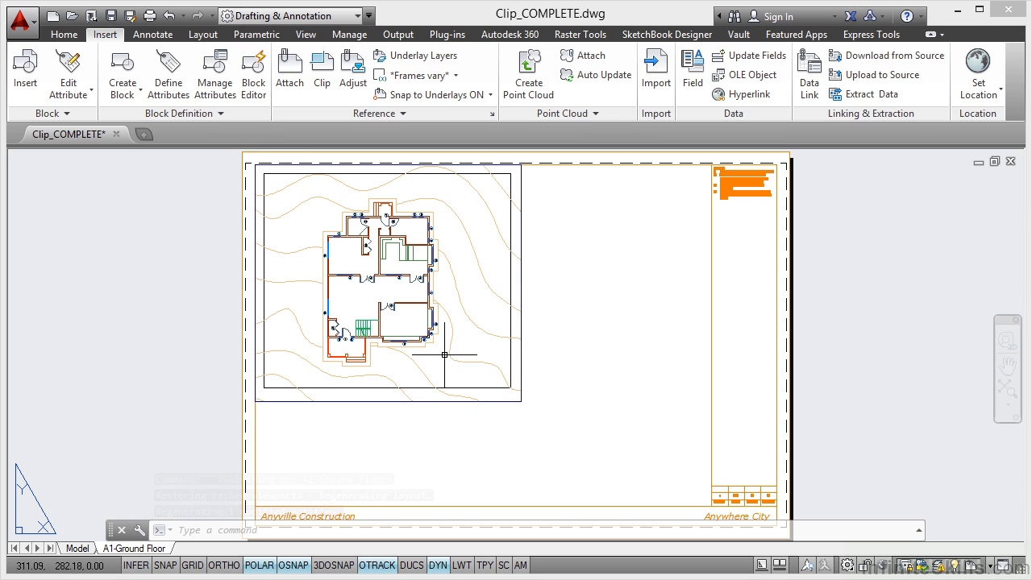
{"action": "left_click", "coordinate": [77, 548]}
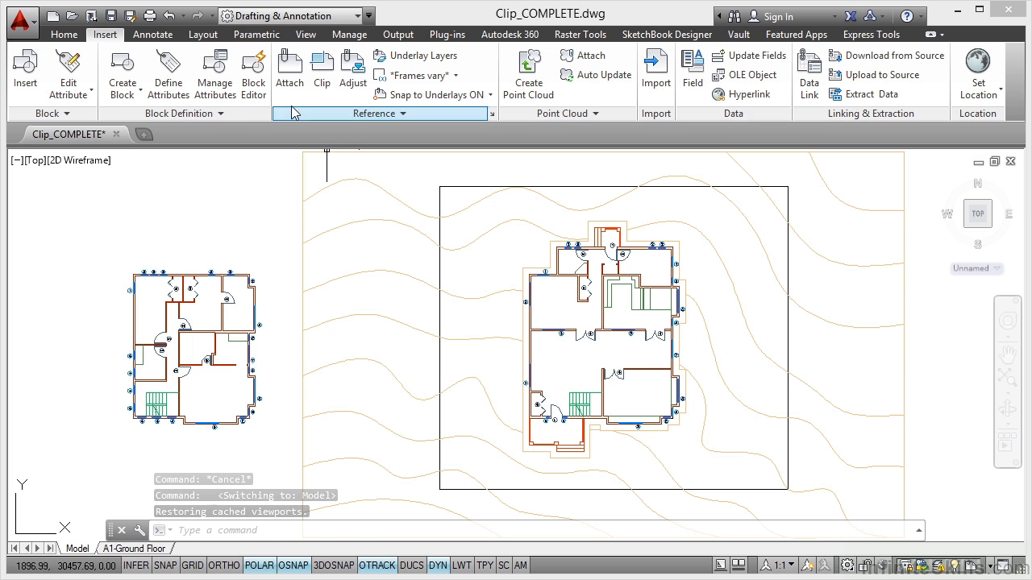
Step: Clip the topography xref with an inverted rectangle-polyline boundary, hiding contours inside the rectangle
{"action": "left_click", "coordinate": [325, 84]}
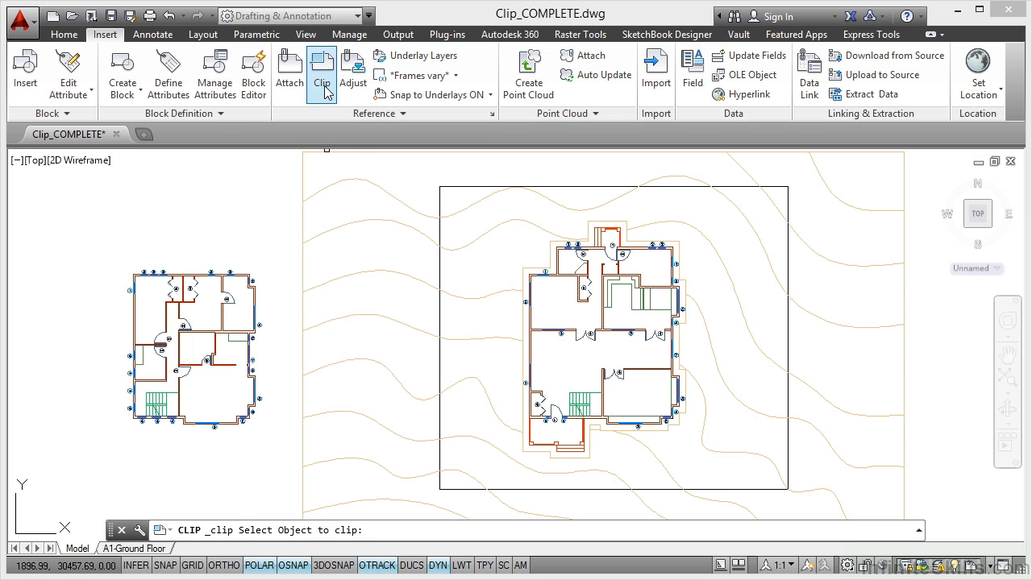
{"action": "left_click", "coordinate": [381, 186]}
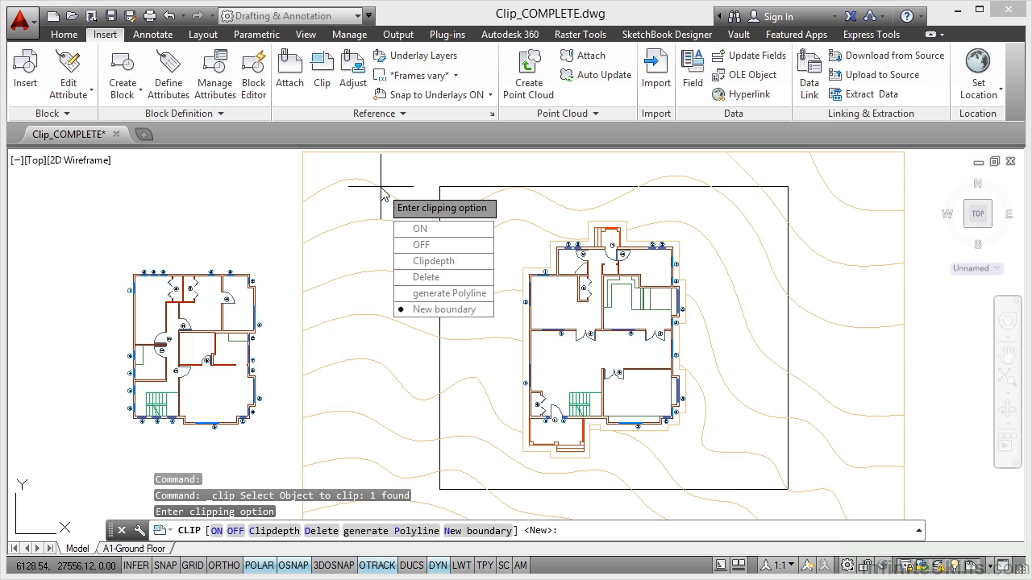
{"action": "left_click", "coordinate": [434, 314]}
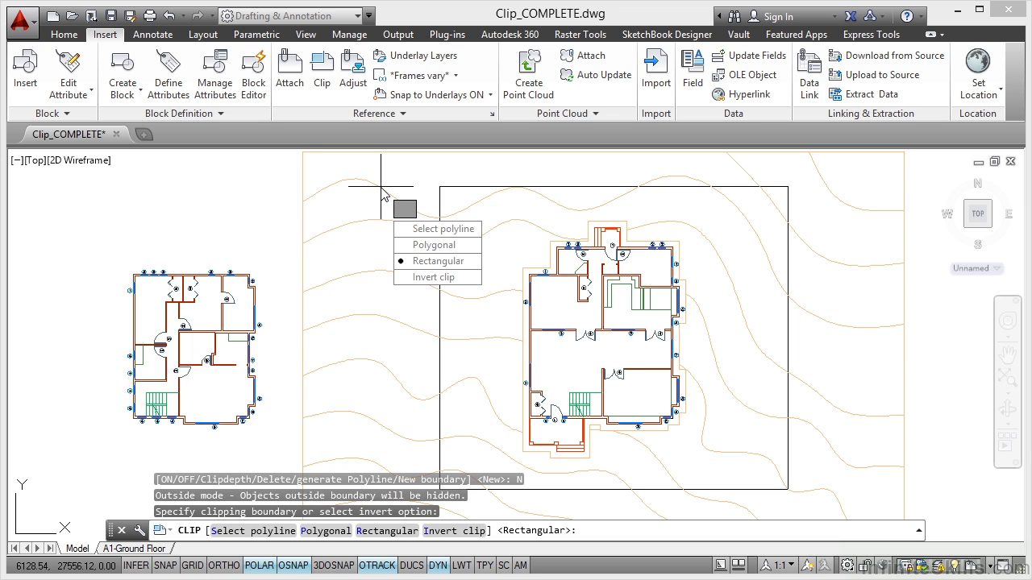
{"action": "left_click", "coordinate": [420, 280]}
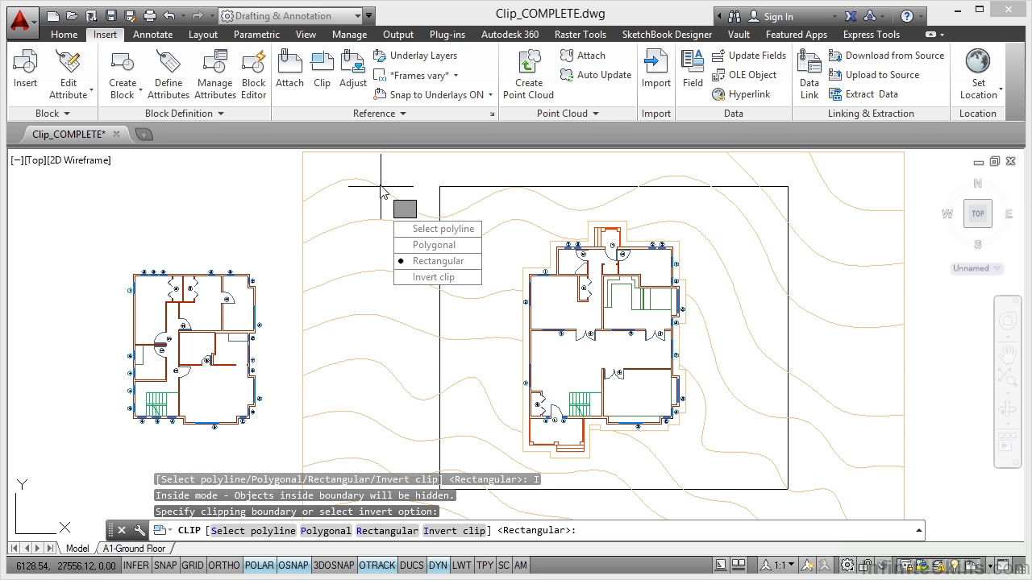
{"action": "left_click", "coordinate": [419, 229]}
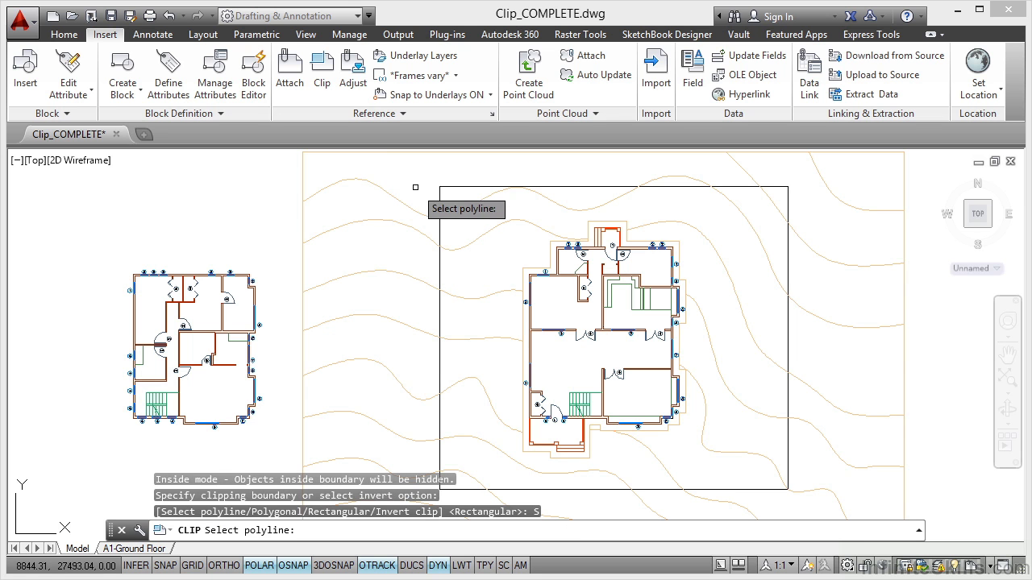
{"action": "left_click", "coordinate": [440, 202]}
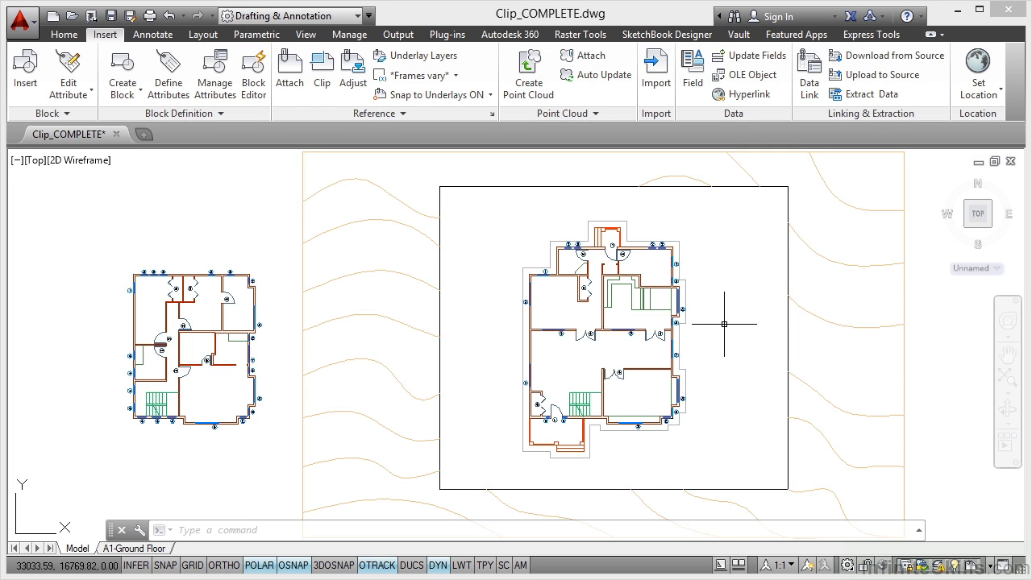
{"action": "left_click", "coordinate": [551, 186]}
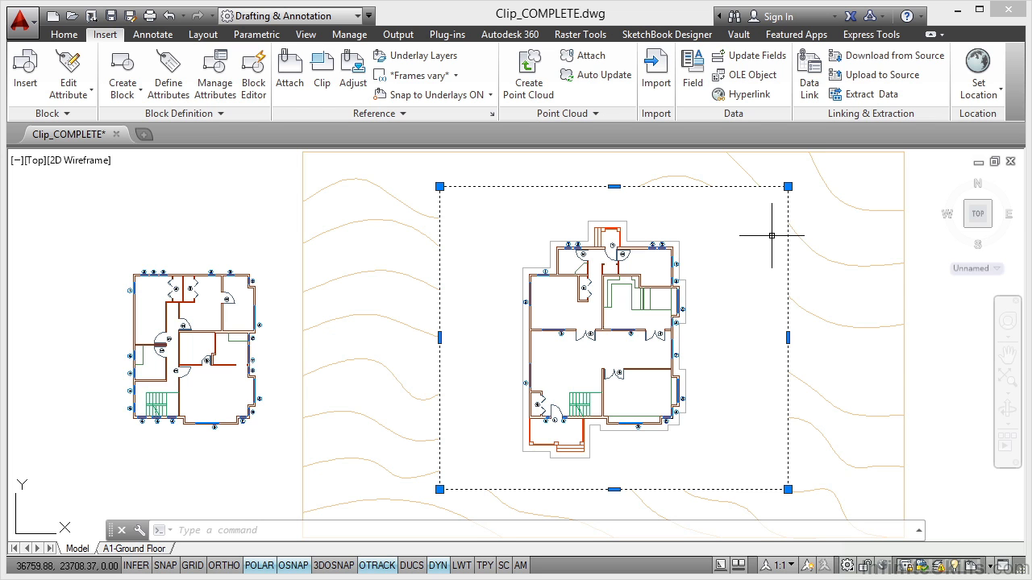
Step: Delete the topography xref's clip so contours cross the floor plan again
{"action": "key", "text": "Escape"}
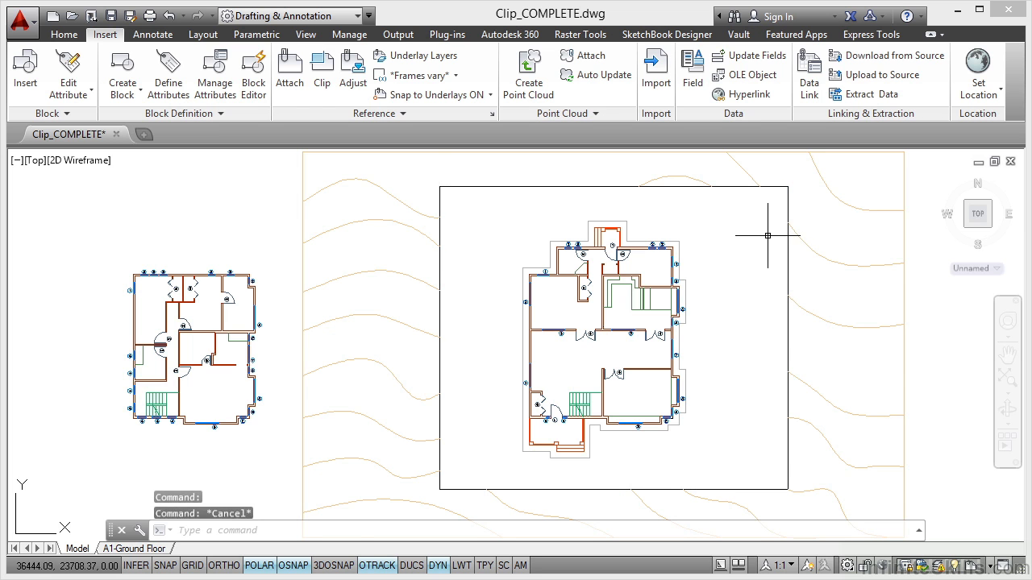
{"action": "left_click", "coordinate": [322, 74]}
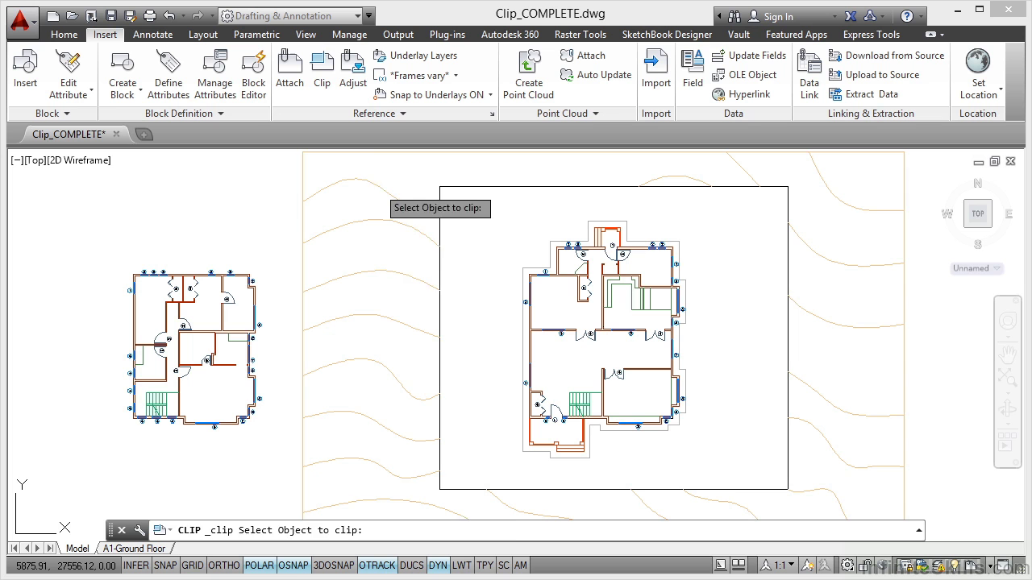
{"action": "left_click", "coordinate": [377, 184]}
{"action": "left_click", "coordinate": [435, 278]}
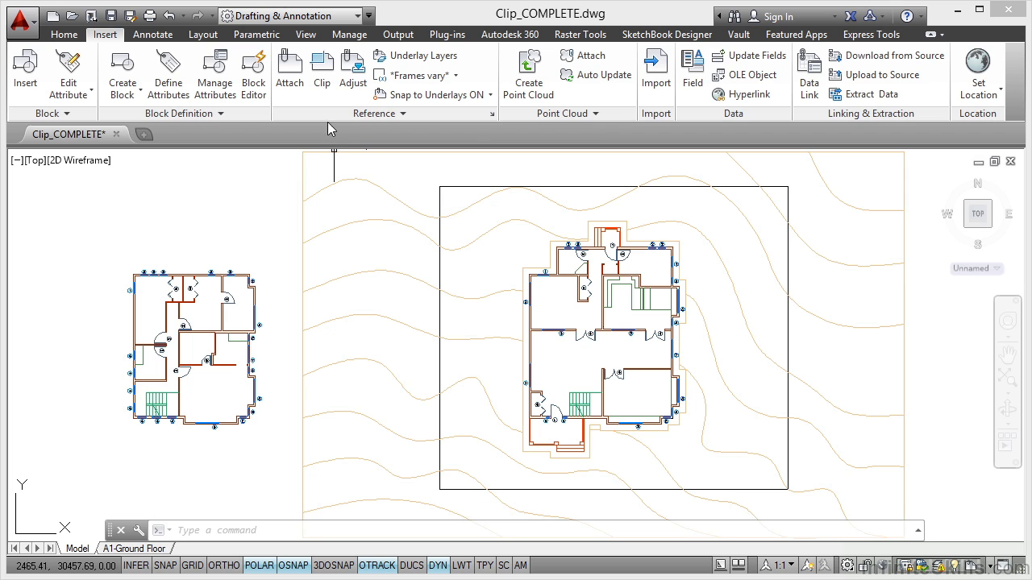
Step: Clip the topography xref to the rectangle polyline as a new boundary, keeping only contours inside it
{"action": "left_click", "coordinate": [324, 91]}
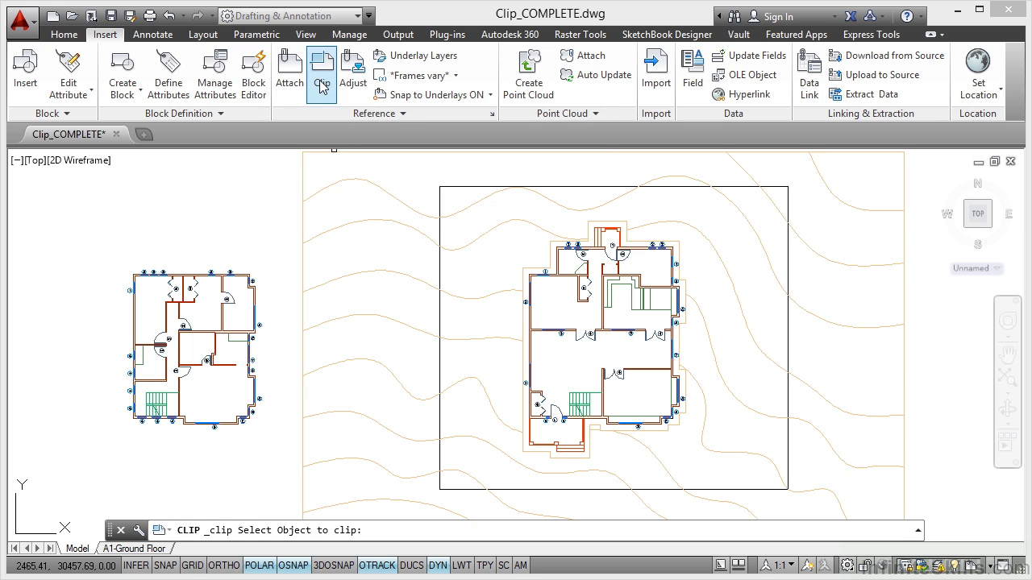
{"action": "left_click", "coordinate": [386, 191]}
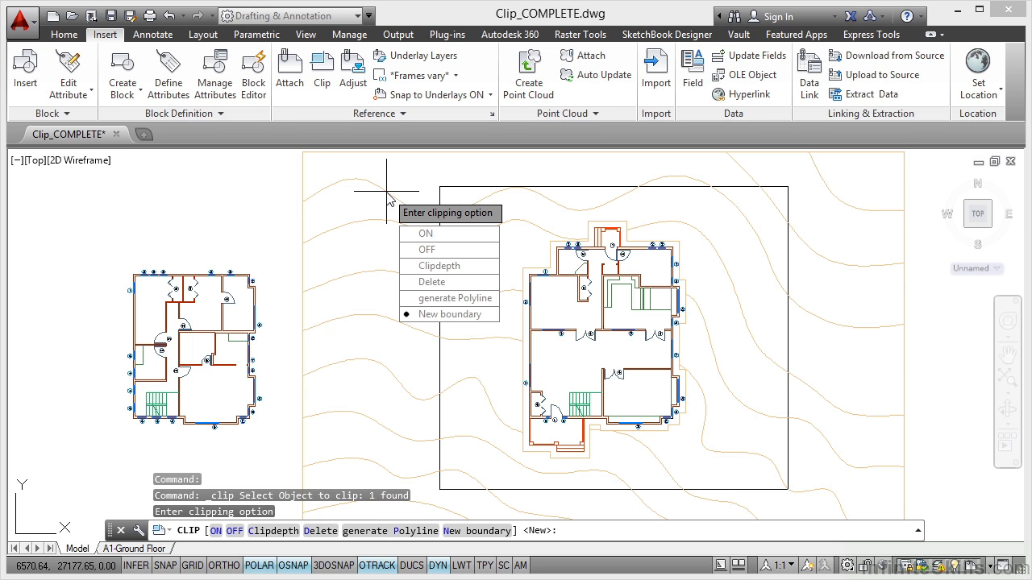
{"action": "left_click", "coordinate": [434, 321]}
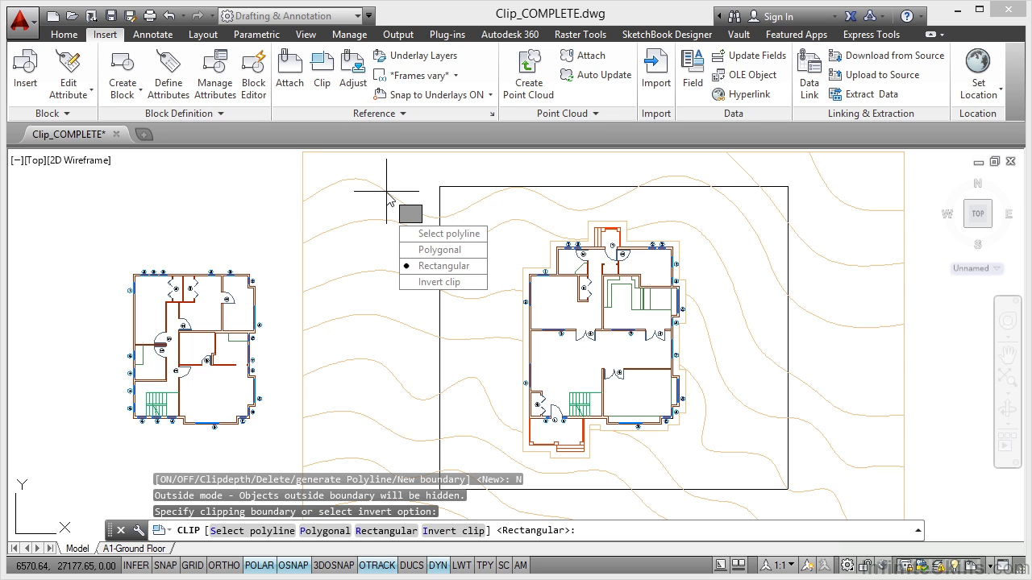
{"action": "left_click", "coordinate": [428, 233]}
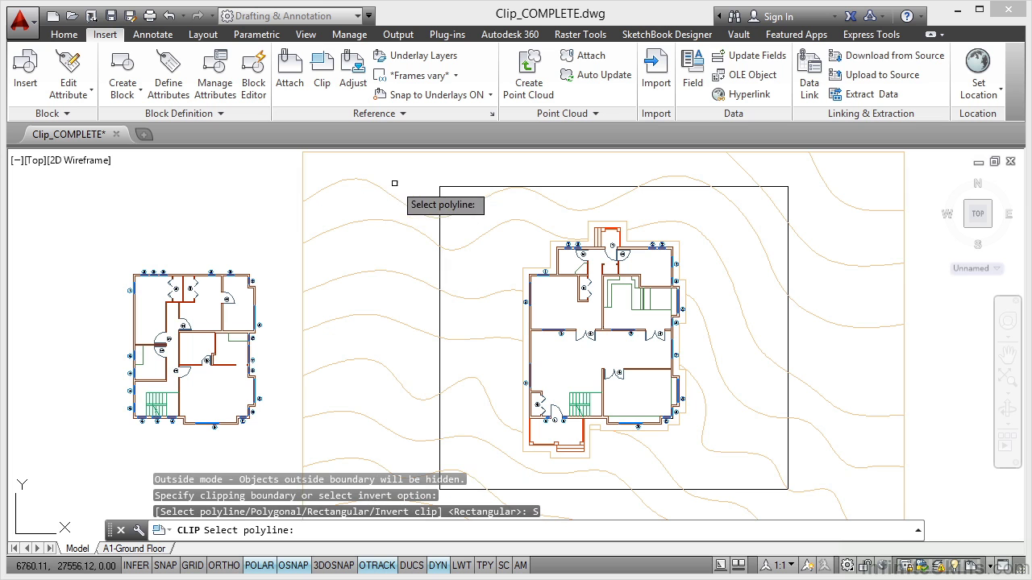
{"action": "left_click", "coordinate": [439, 199]}
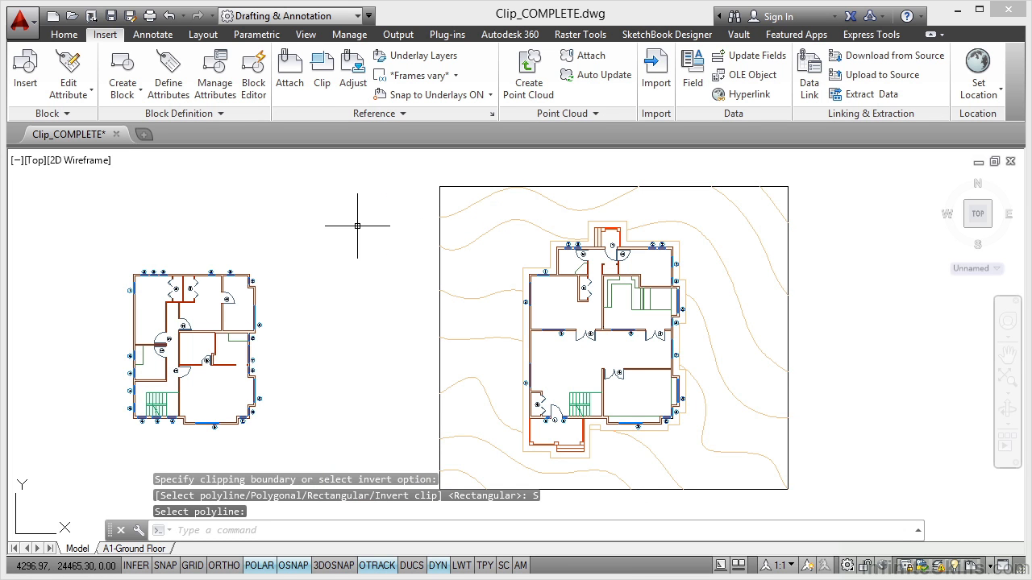